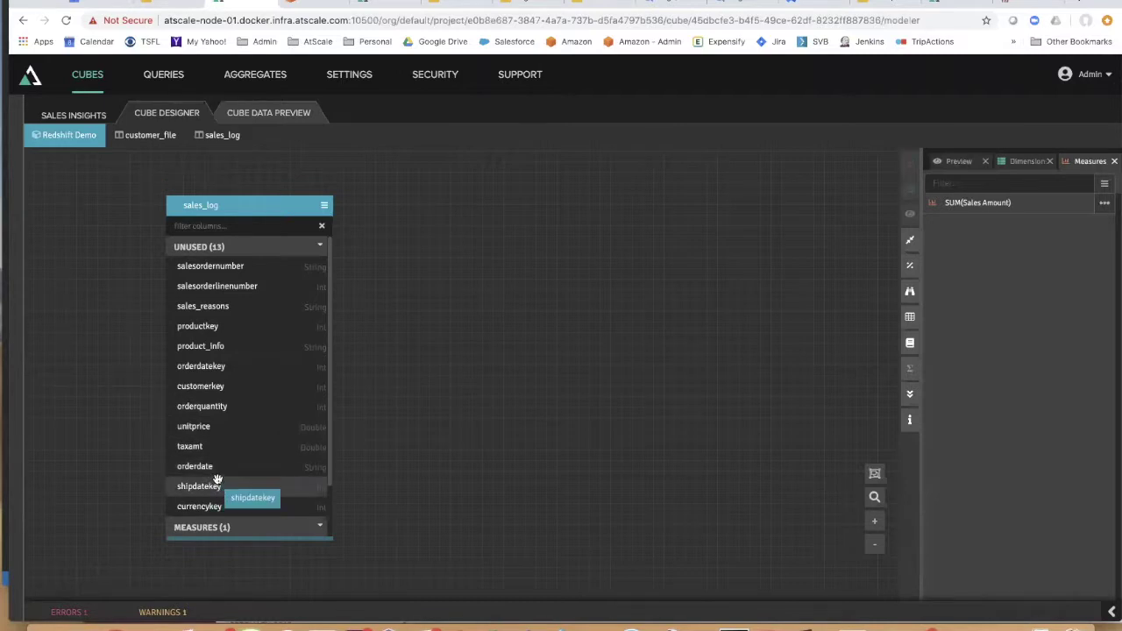
Add orderquantity and the Sales Tax calculated column from sales_log as SUM measures.
drag(216, 406, 1003, 303)
click(717, 502)
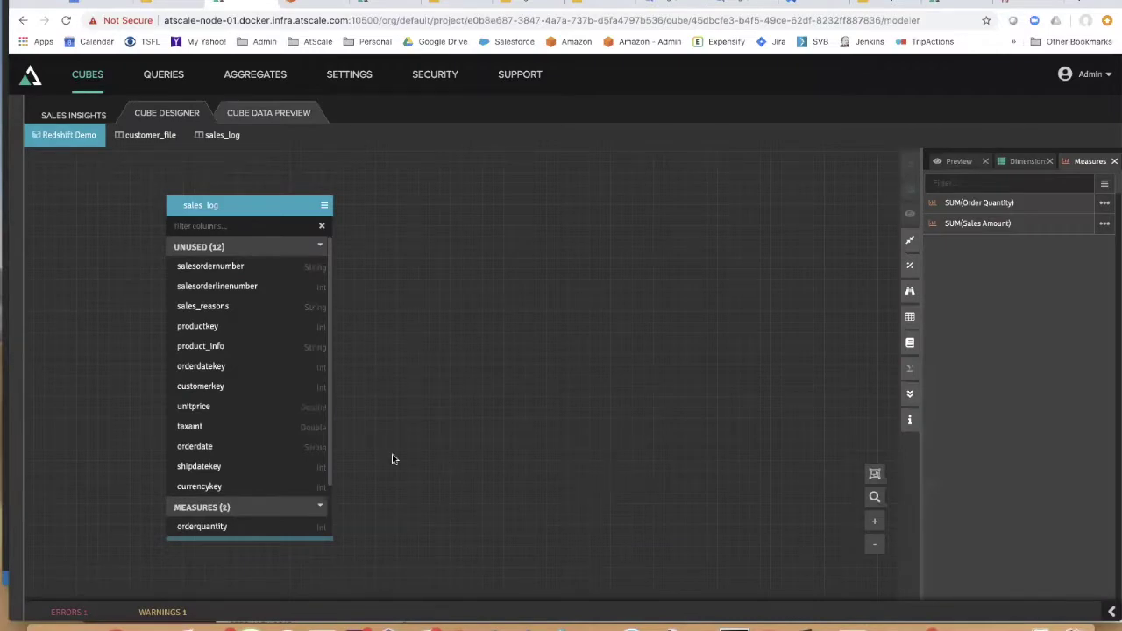
scroll(326, 462, down, 3)
drag(199, 526, 986, 289)
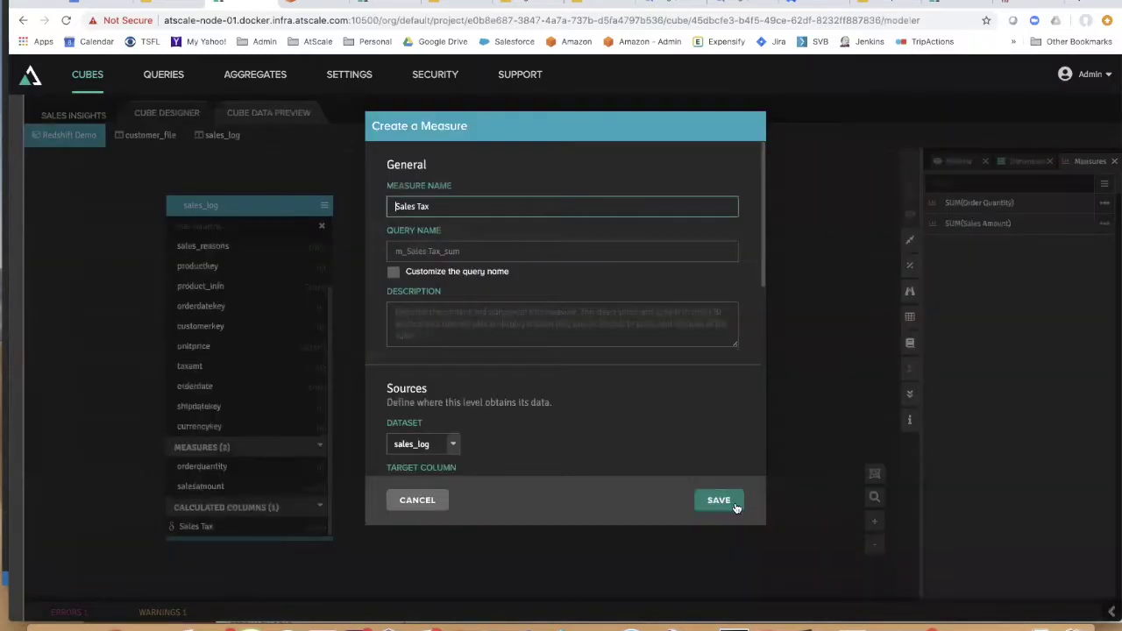
click(721, 504)
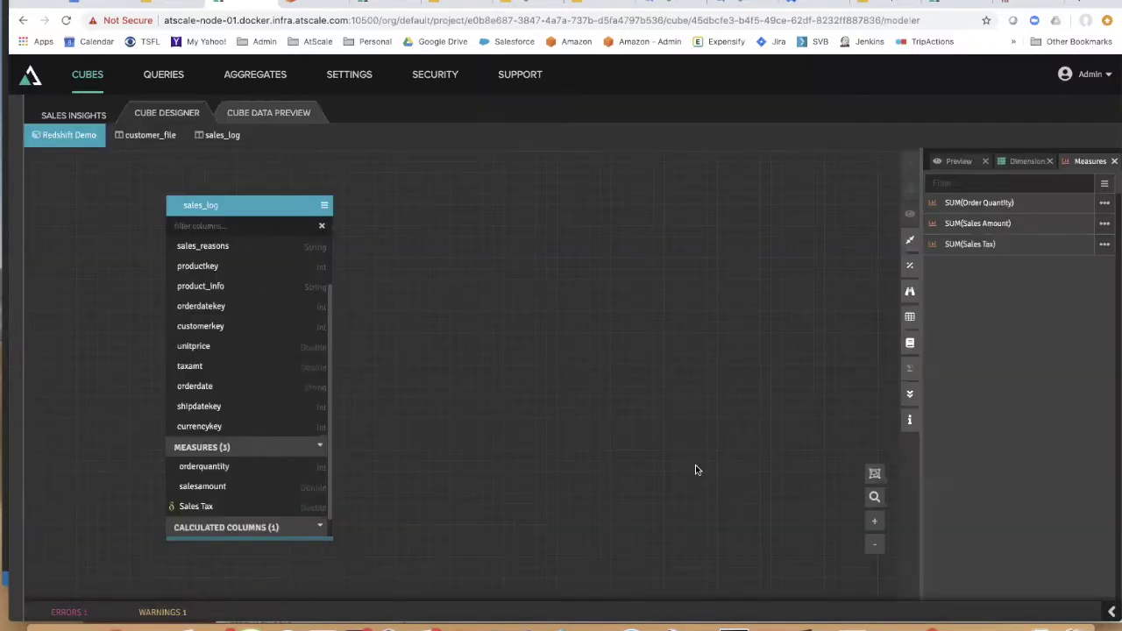
scroll(286, 379, up, 2)
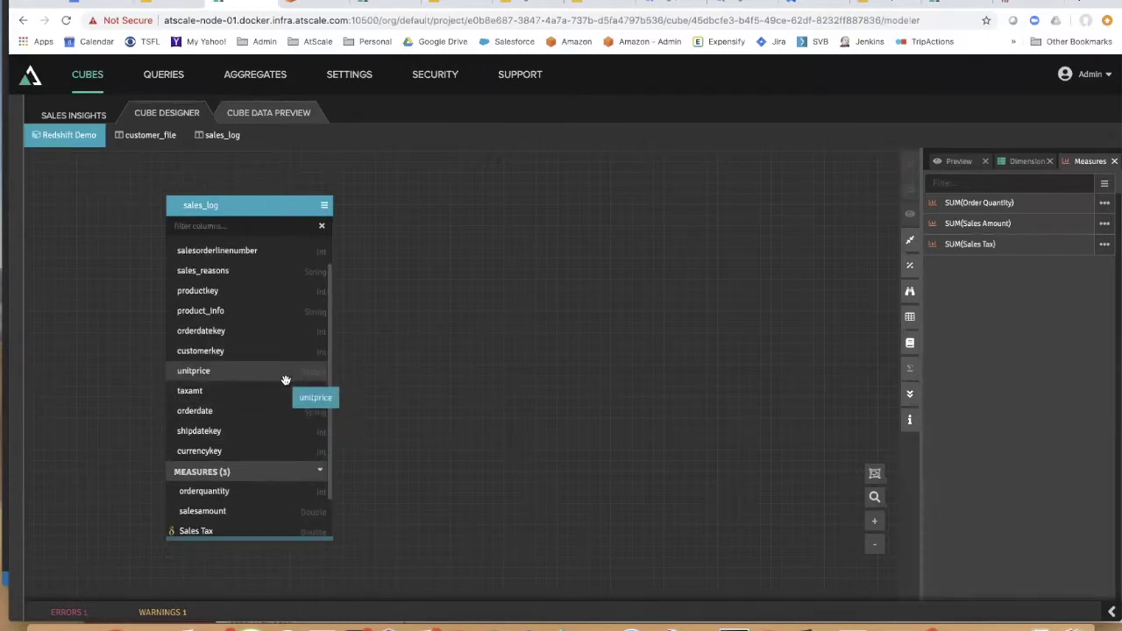
scroll(286, 379, up, 1)
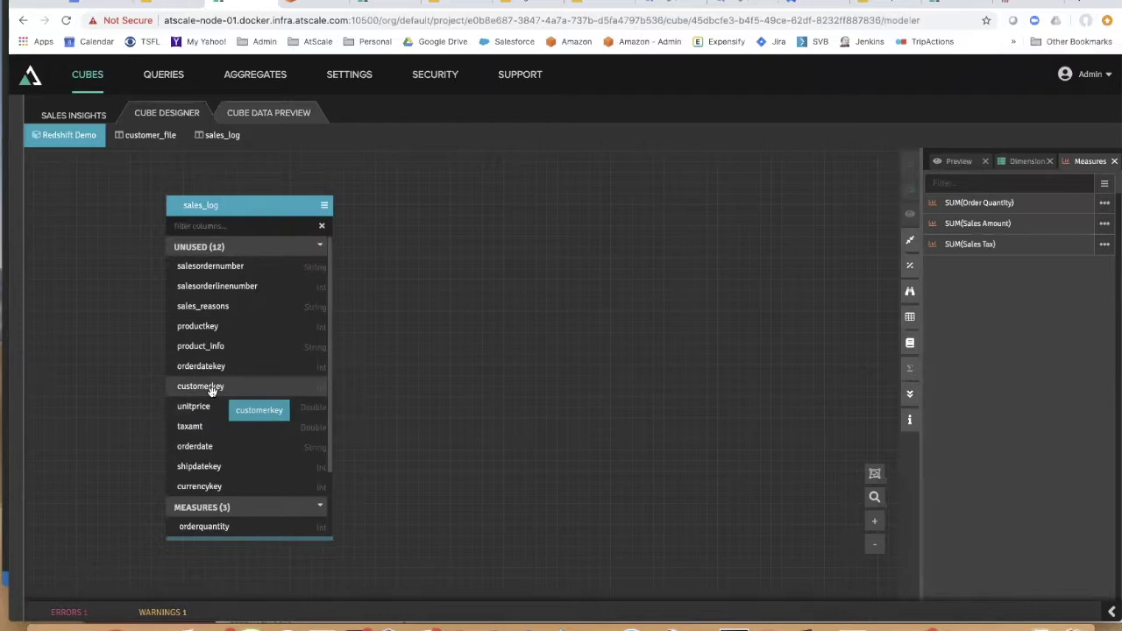
Create a measure from customerkey named Customer Distinct Count, aggregated as Distinct Count Estimate.
drag(197, 390, 980, 310)
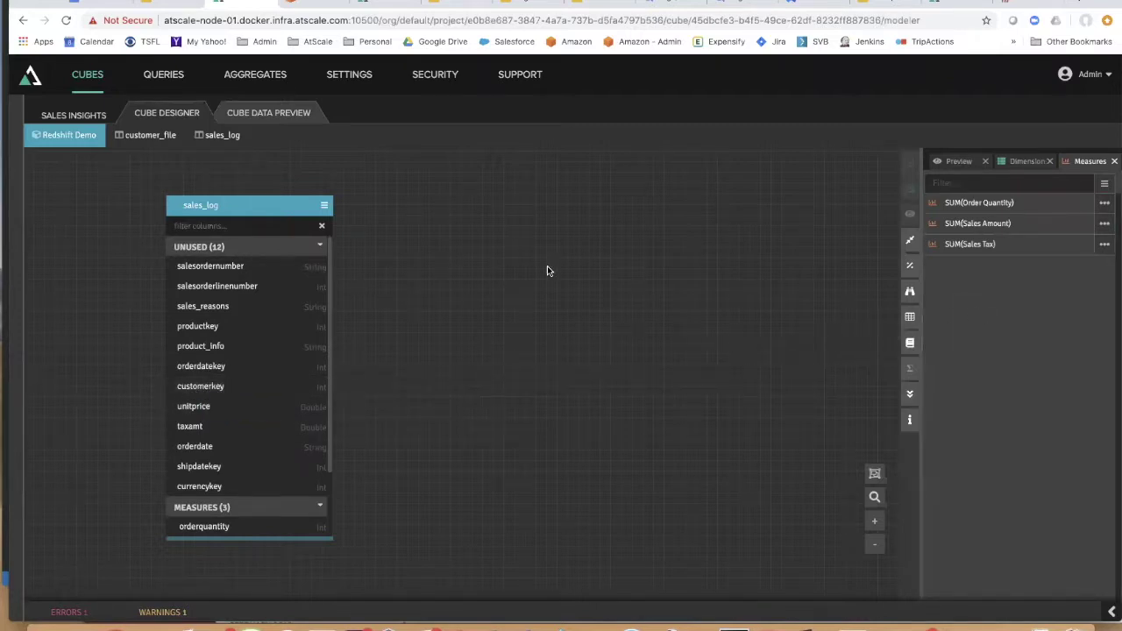
key(BackSpace)
key(BackSpace)
key(BackSpace)
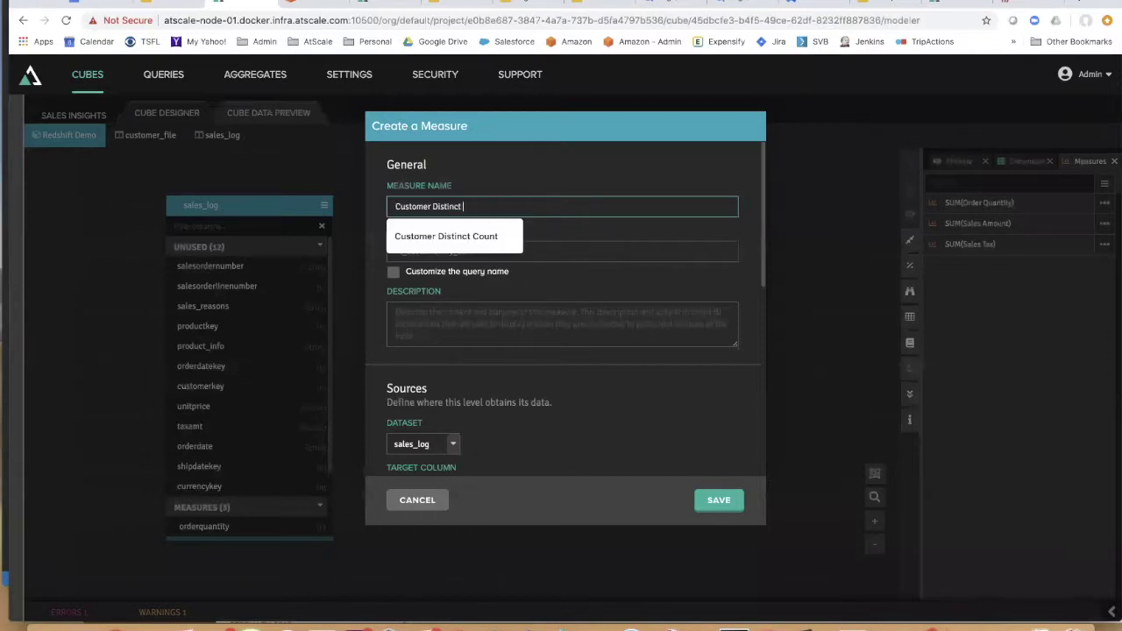
text(Distinct Count)
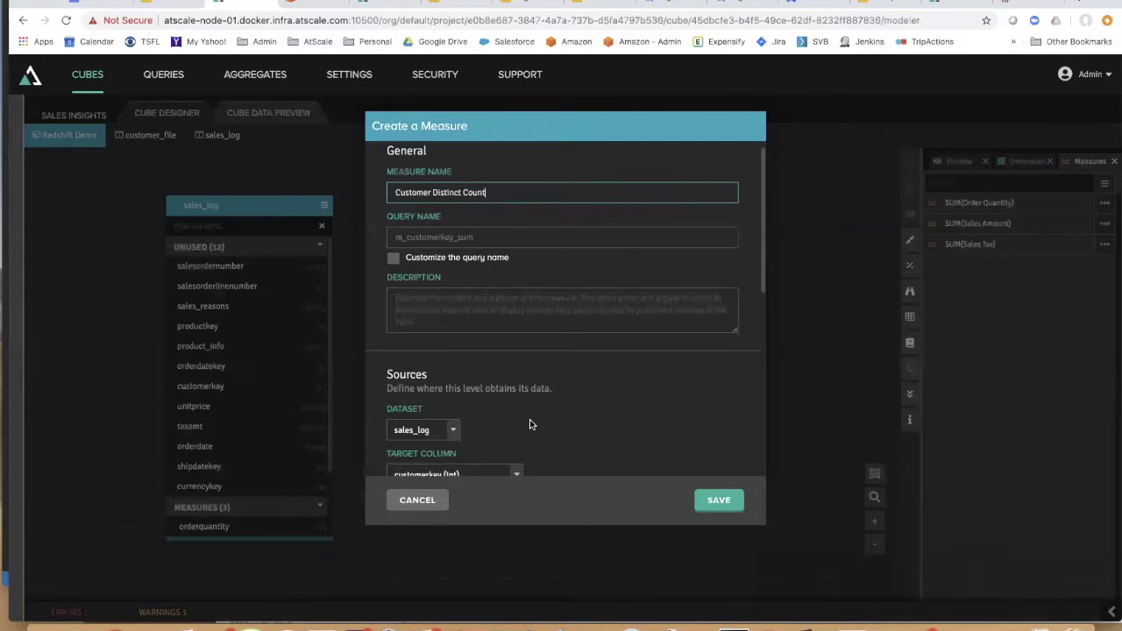
scroll(529, 419, down, 3)
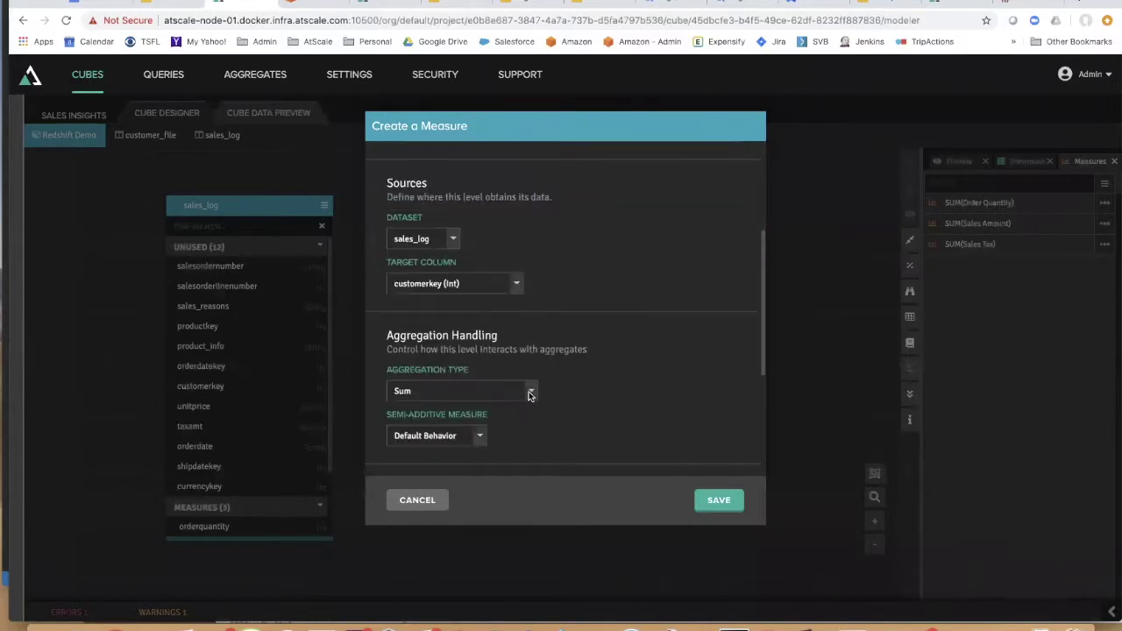
click(527, 396)
click(476, 293)
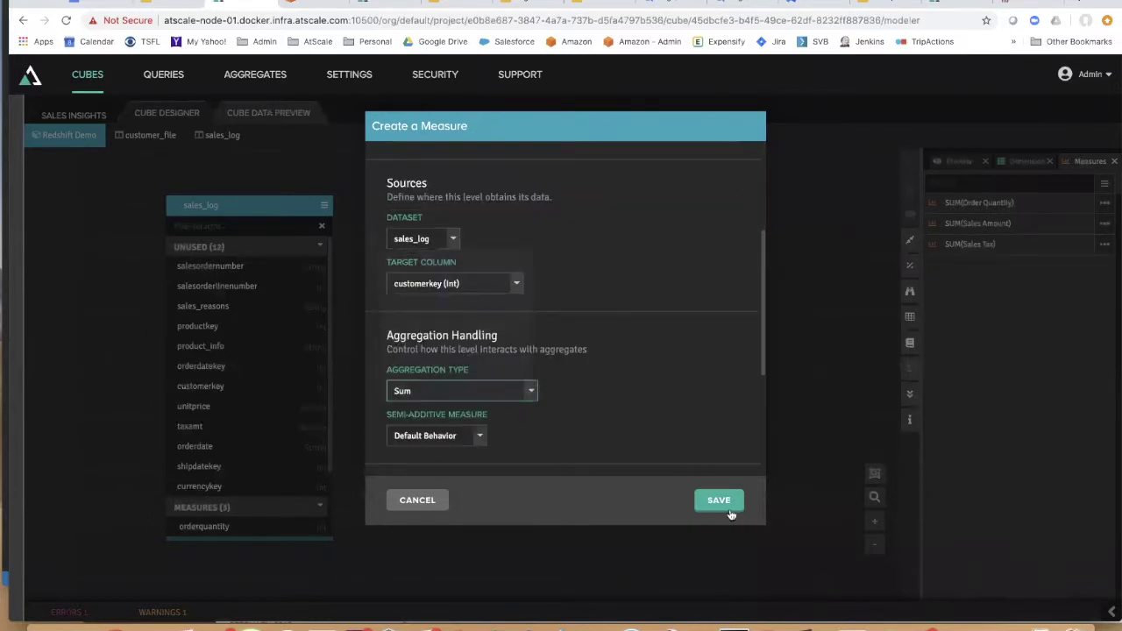
click(719, 502)
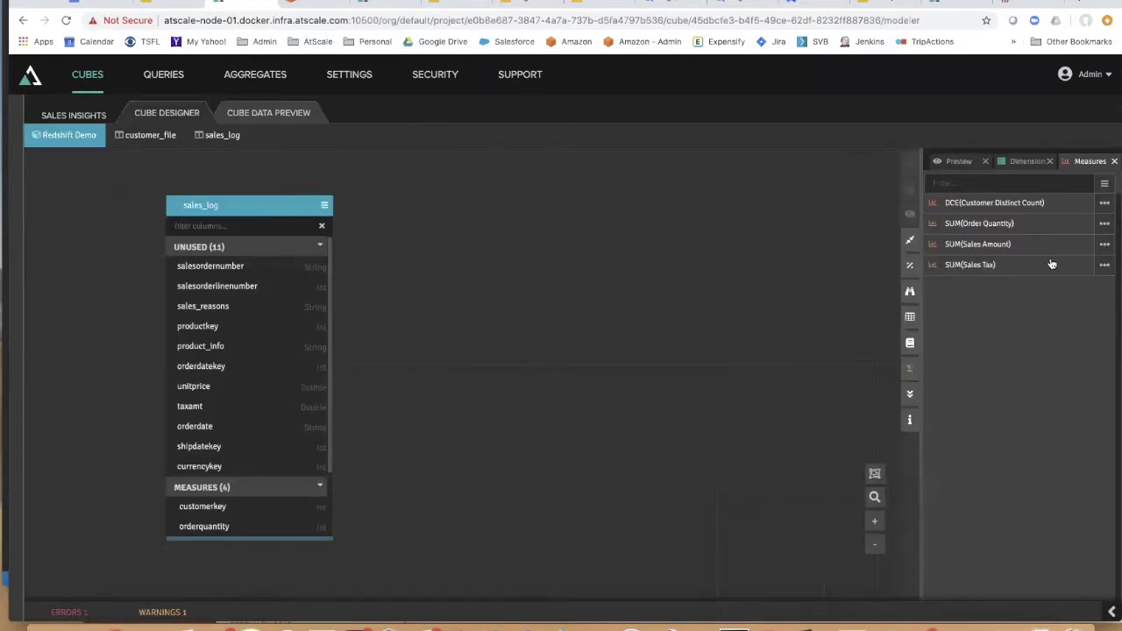
Show the cube Preview, shift the sales_log table left, and filter the Library by Dimension.
click(960, 161)
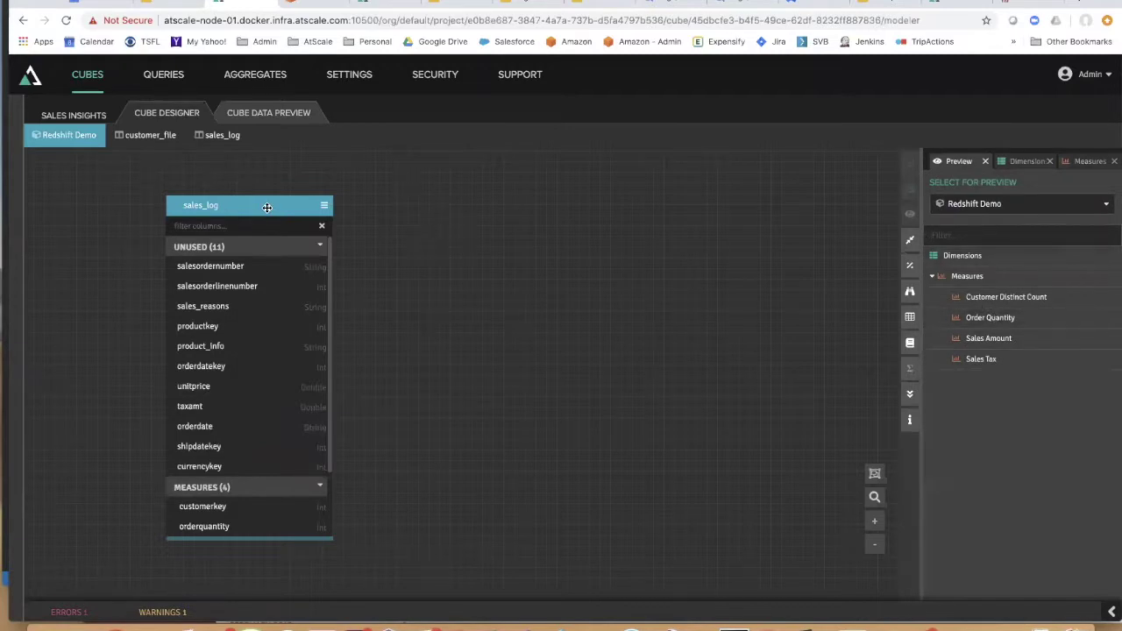
drag(265, 206, 192, 194)
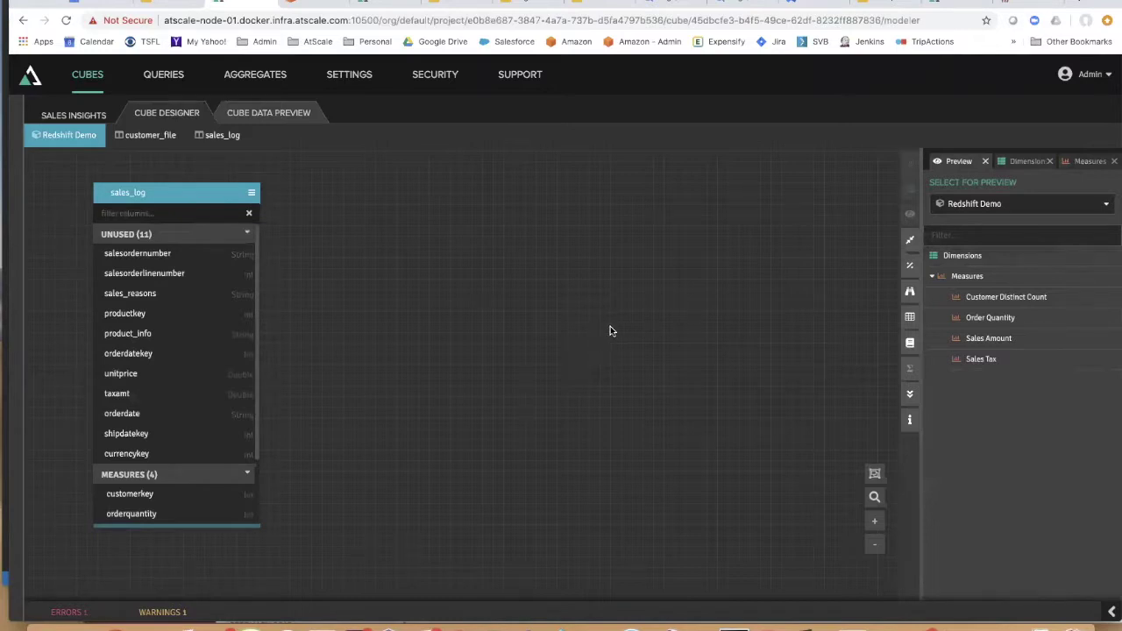
click(910, 343)
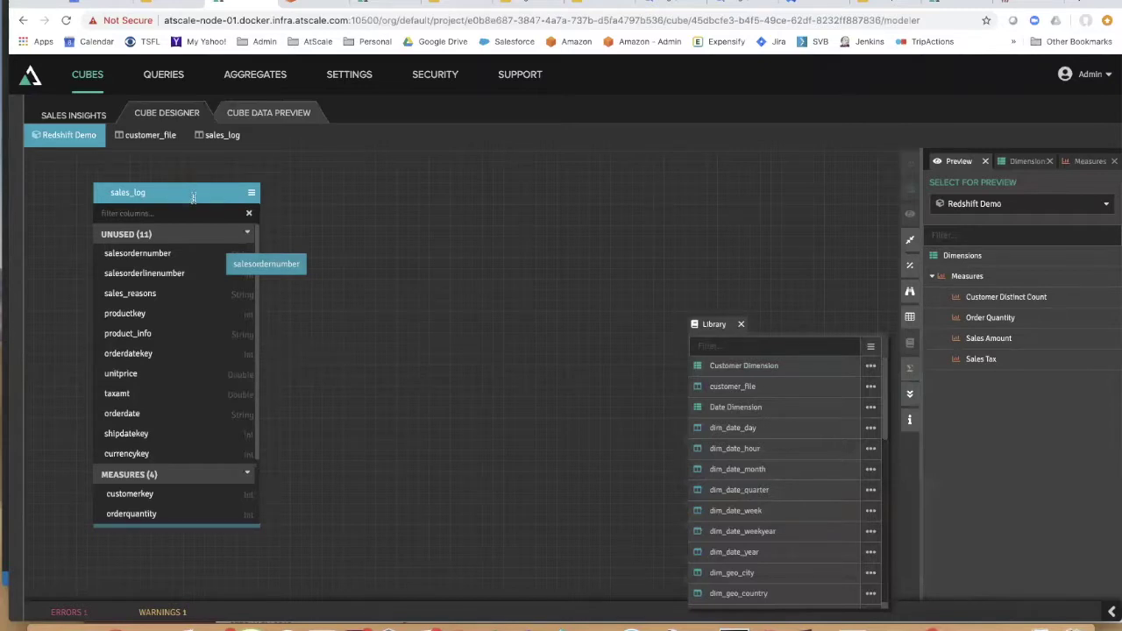
click(871, 347)
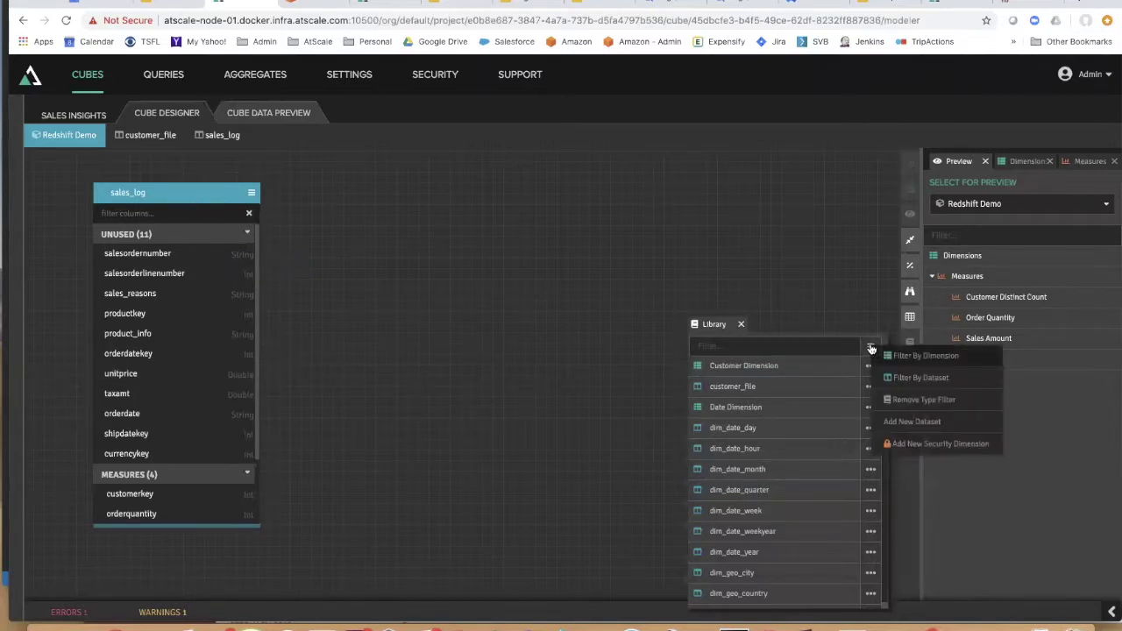
click(912, 356)
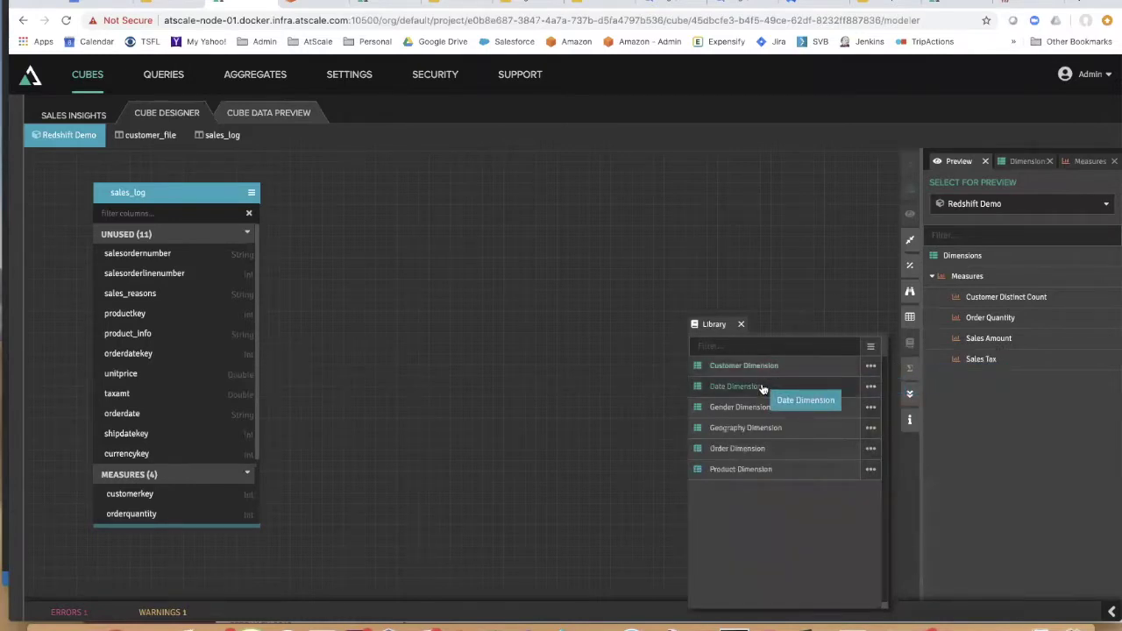
Place Date Dimension, Product Dimension and Customer Dimension from the Library onto the canvas.
drag(763, 386, 342, 188)
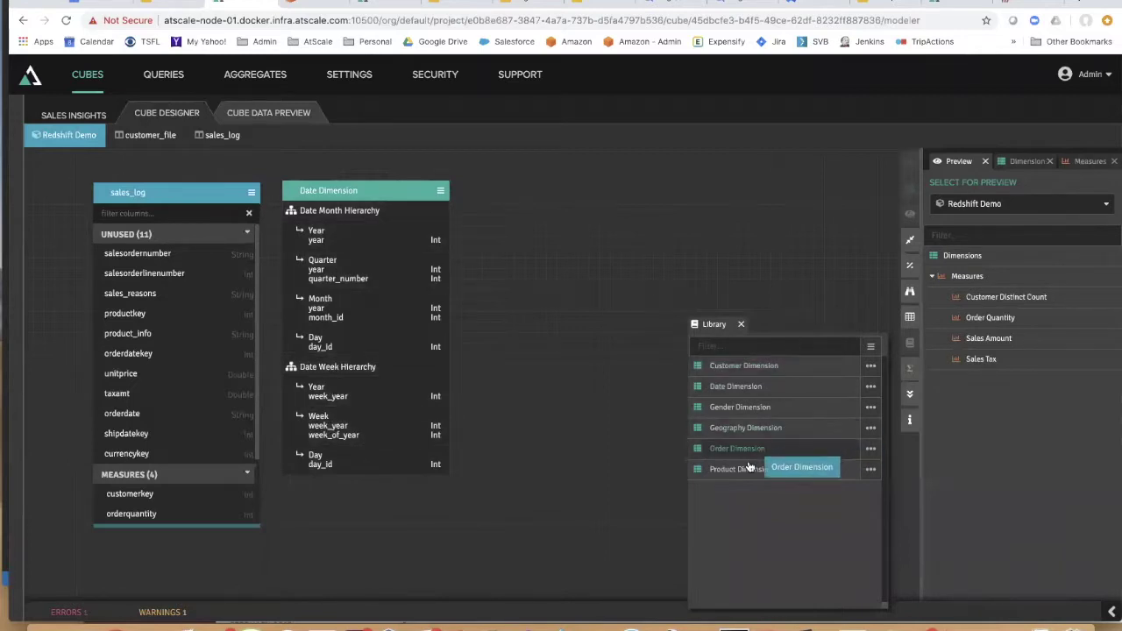
drag(767, 469, 527, 191)
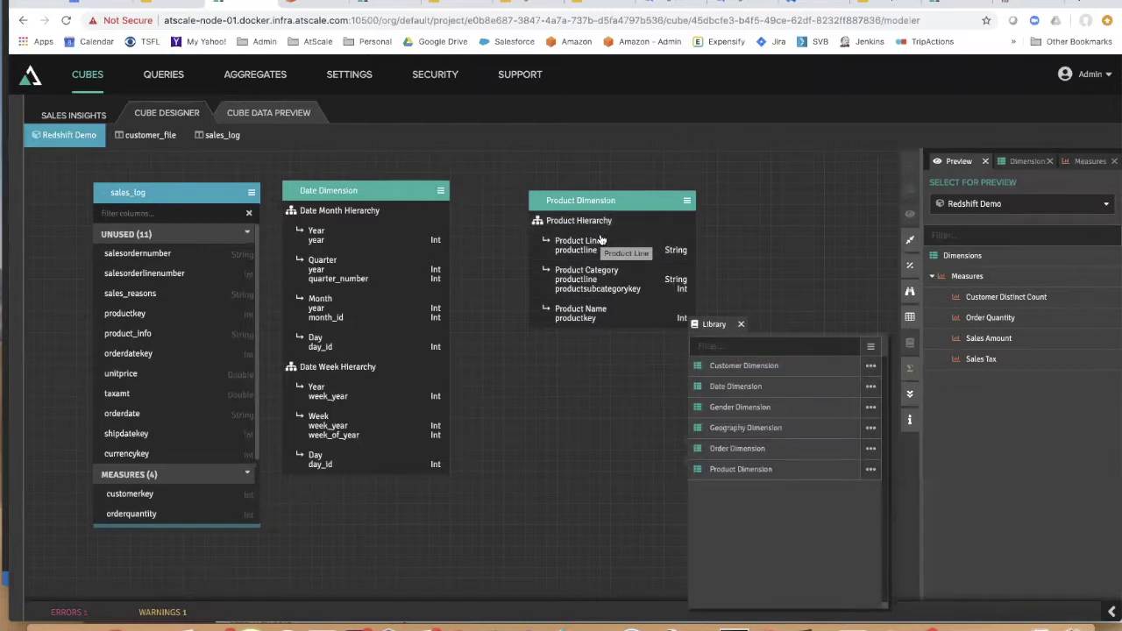
drag(772, 407, 777, 418)
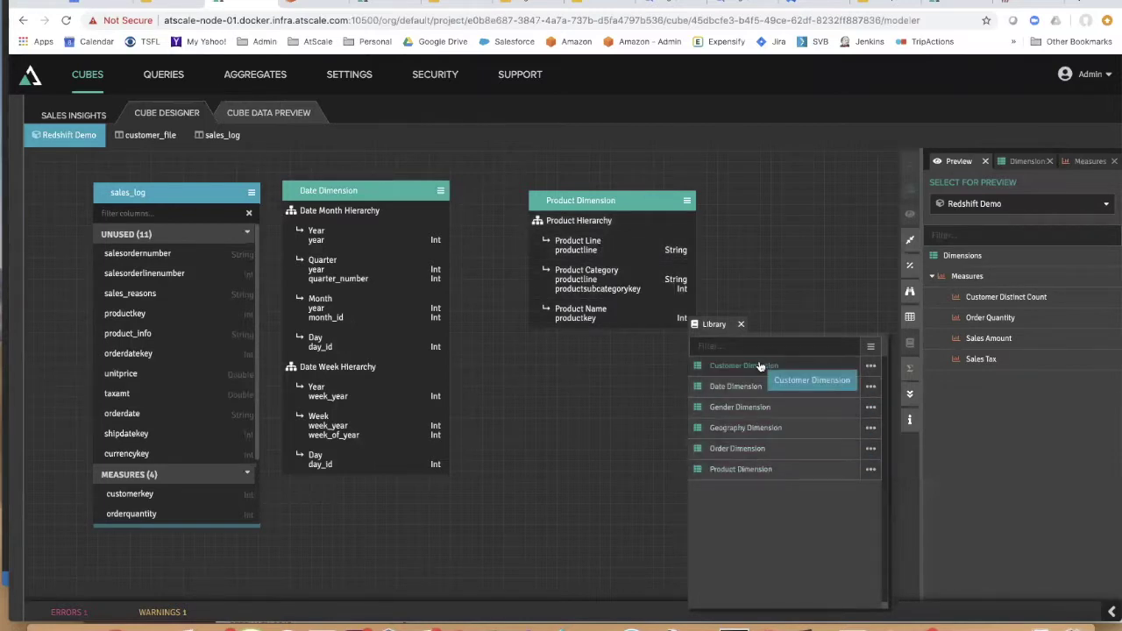
drag(755, 365, 550, 403)
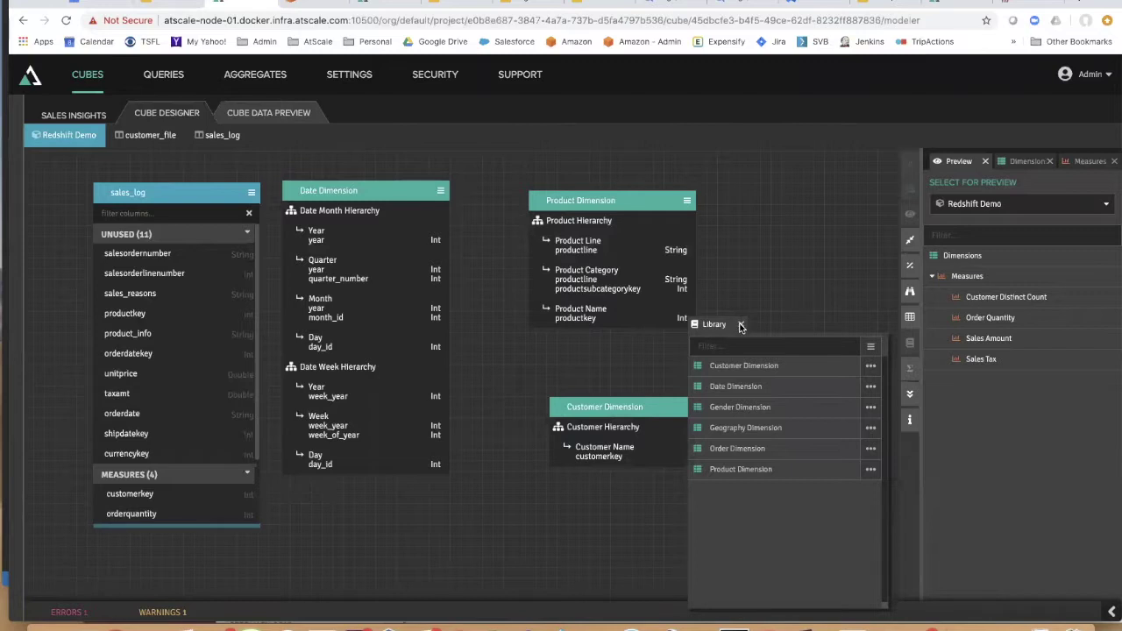
Close the library and reposition the Date, Product and Customer Dimension boxes on the canvas.
click(583, 481)
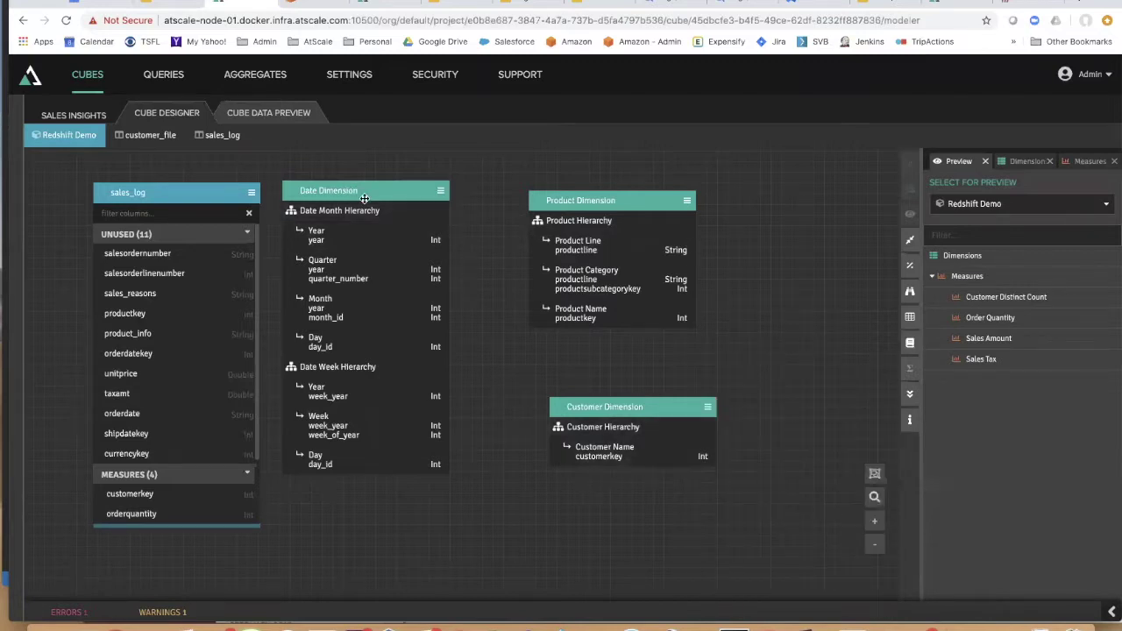
drag(349, 184, 395, 188)
drag(581, 200, 619, 193)
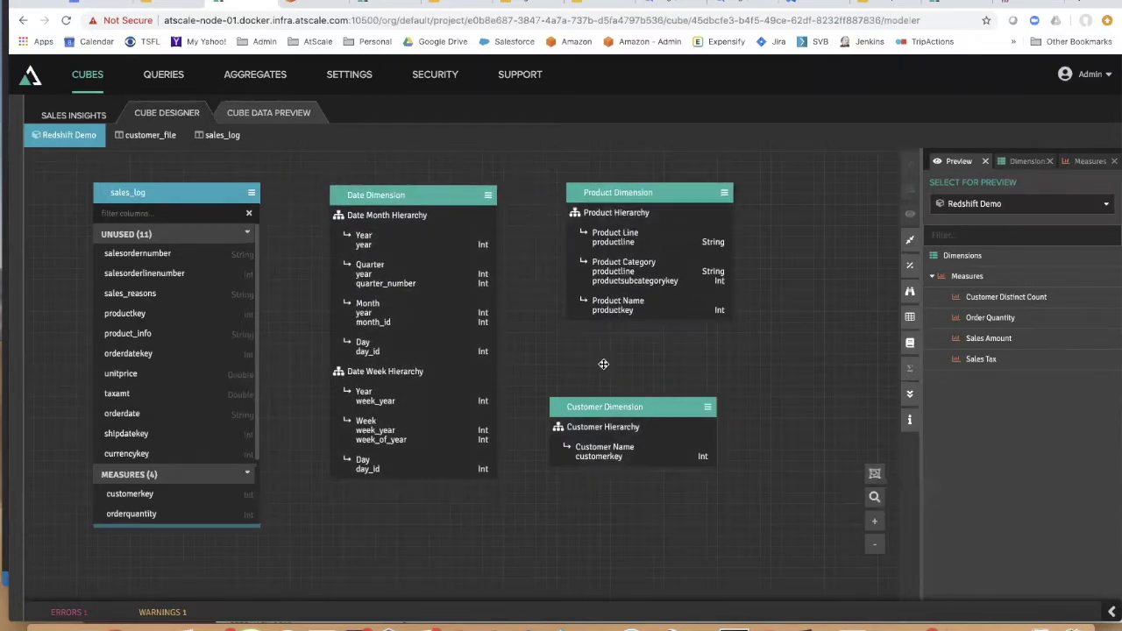
drag(649, 392, 691, 377)
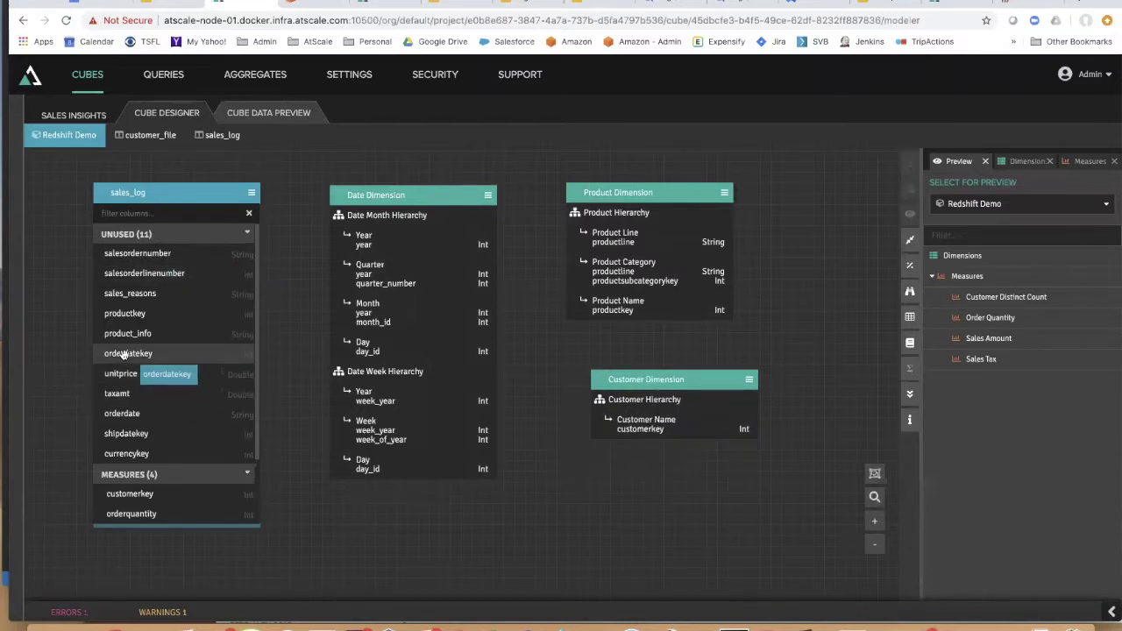
Relate orderdatekey to the Date Dimension's Day level with prefix Order and expand preview Dimensions.
drag(178, 357, 374, 352)
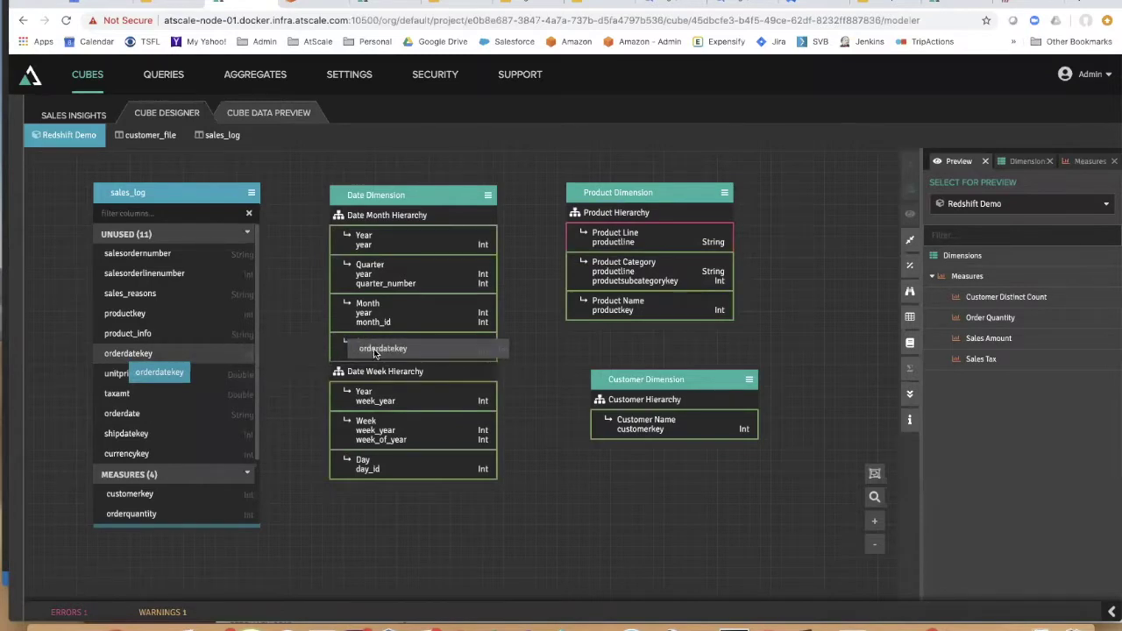
drag(375, 352, 375, 352)
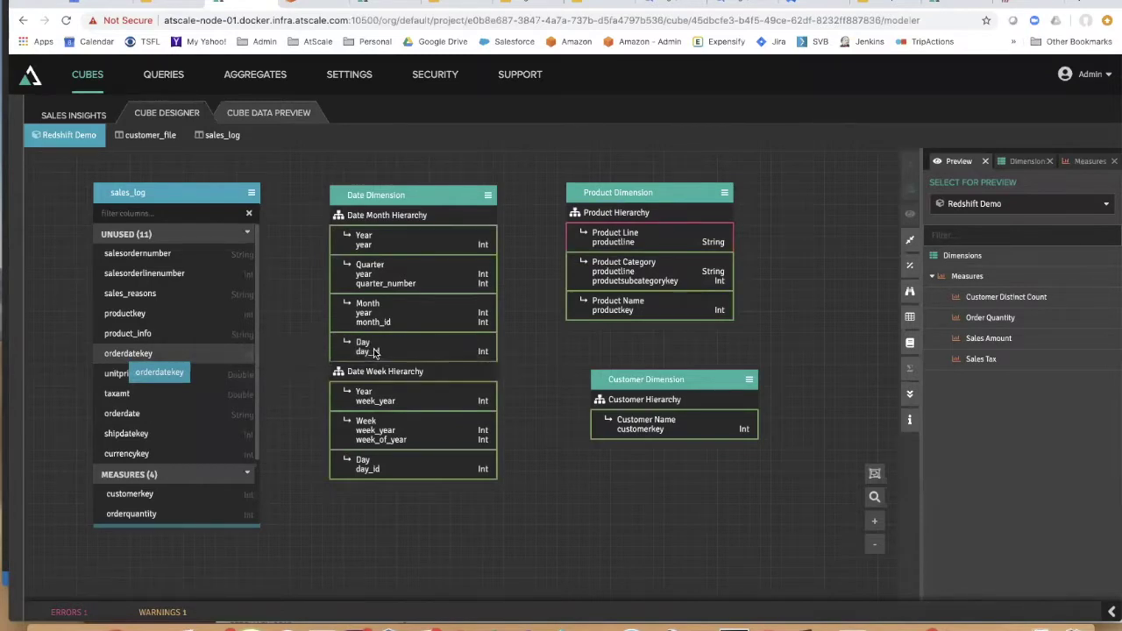
click(470, 334)
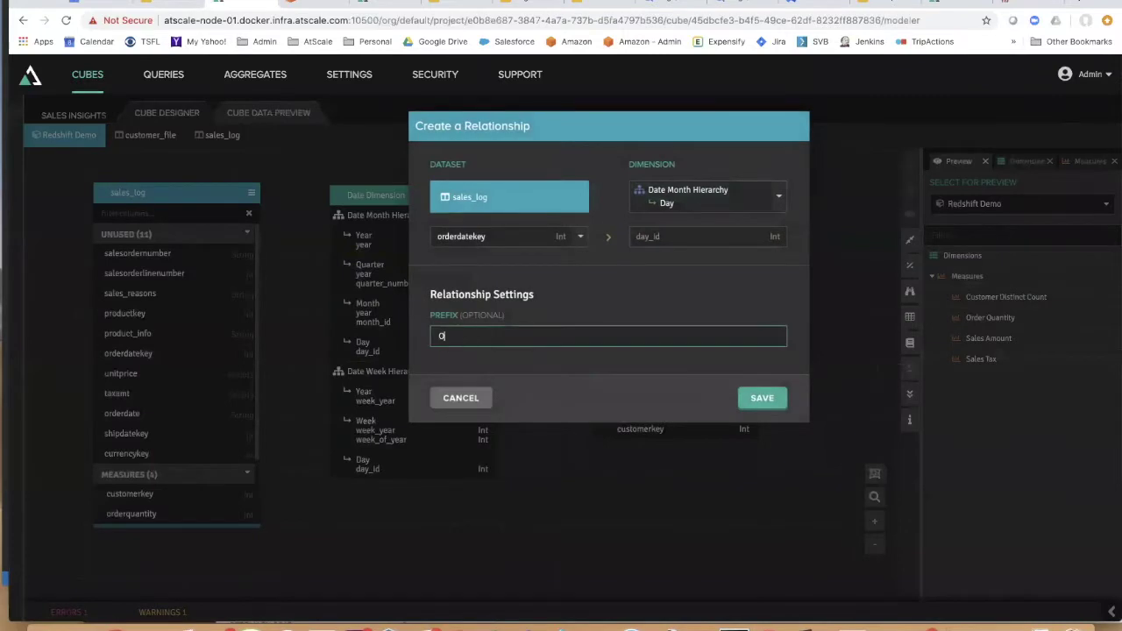
click(760, 395)
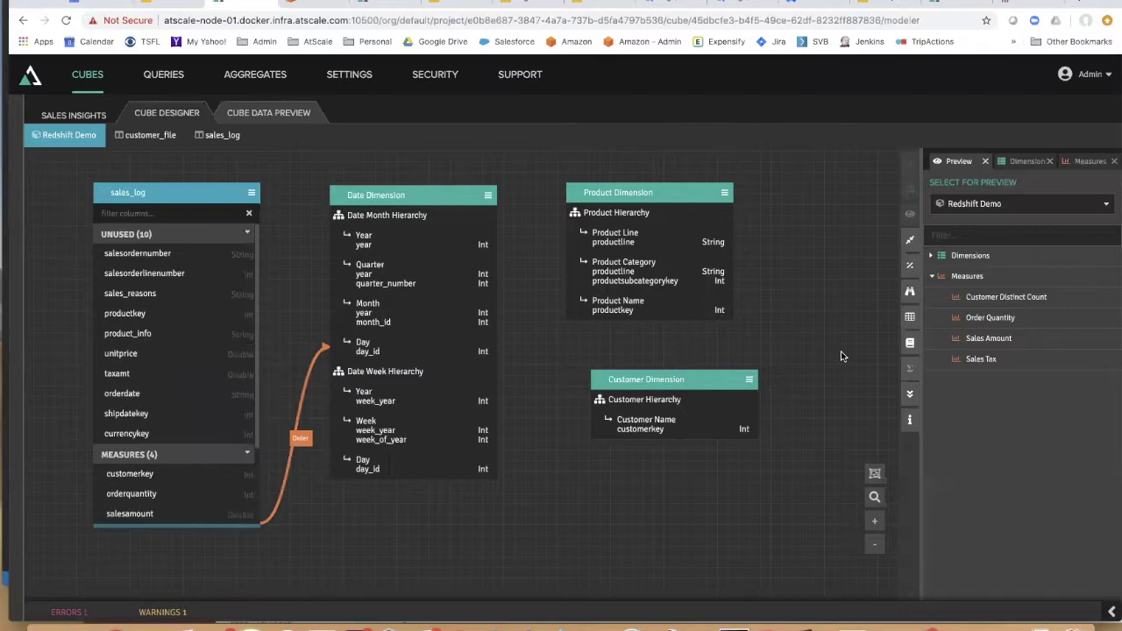
click(932, 255)
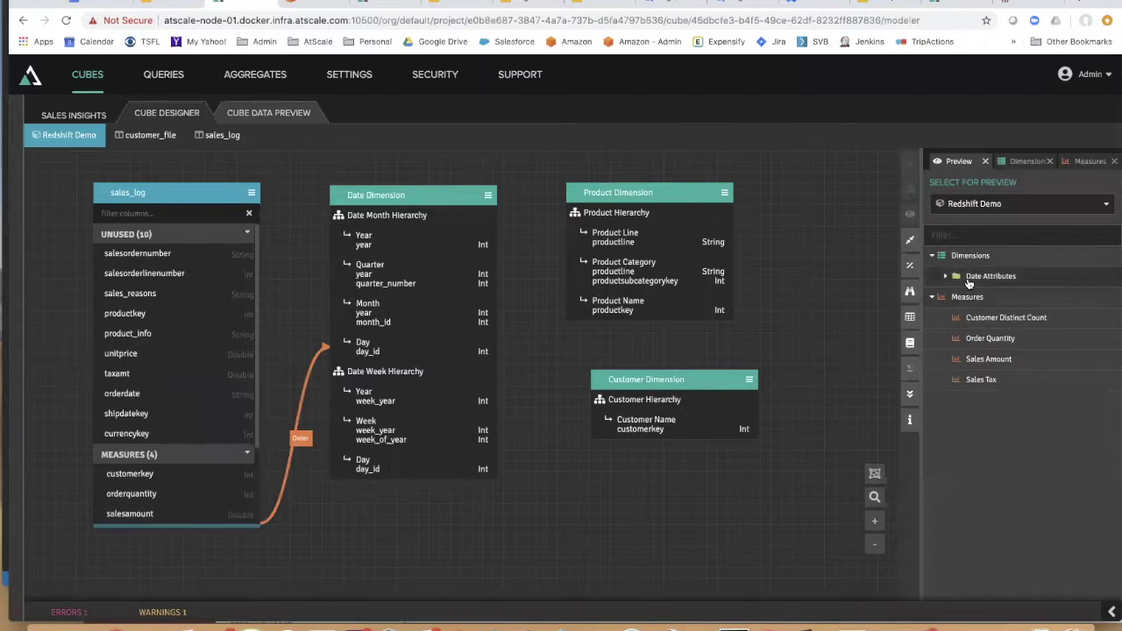
click(946, 277)
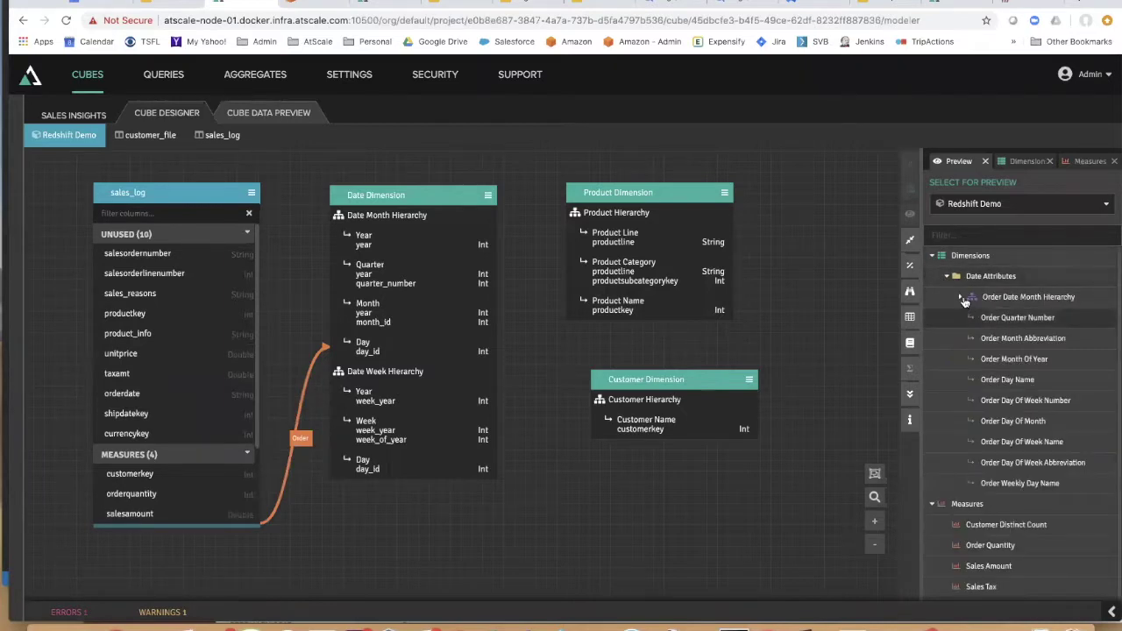
click(960, 299)
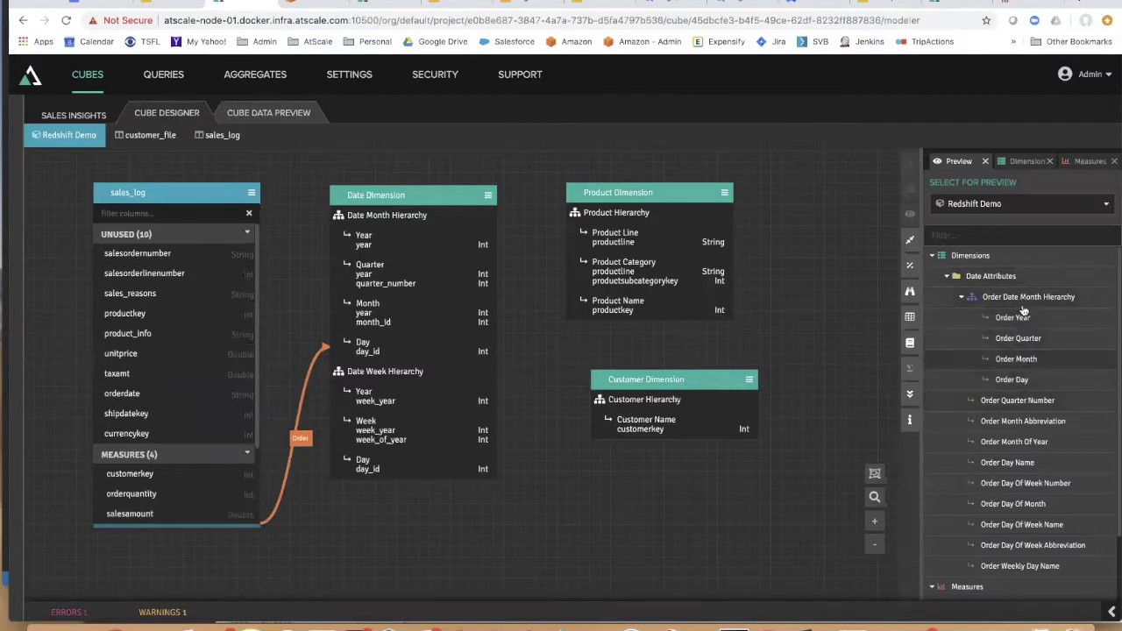
click(1019, 359)
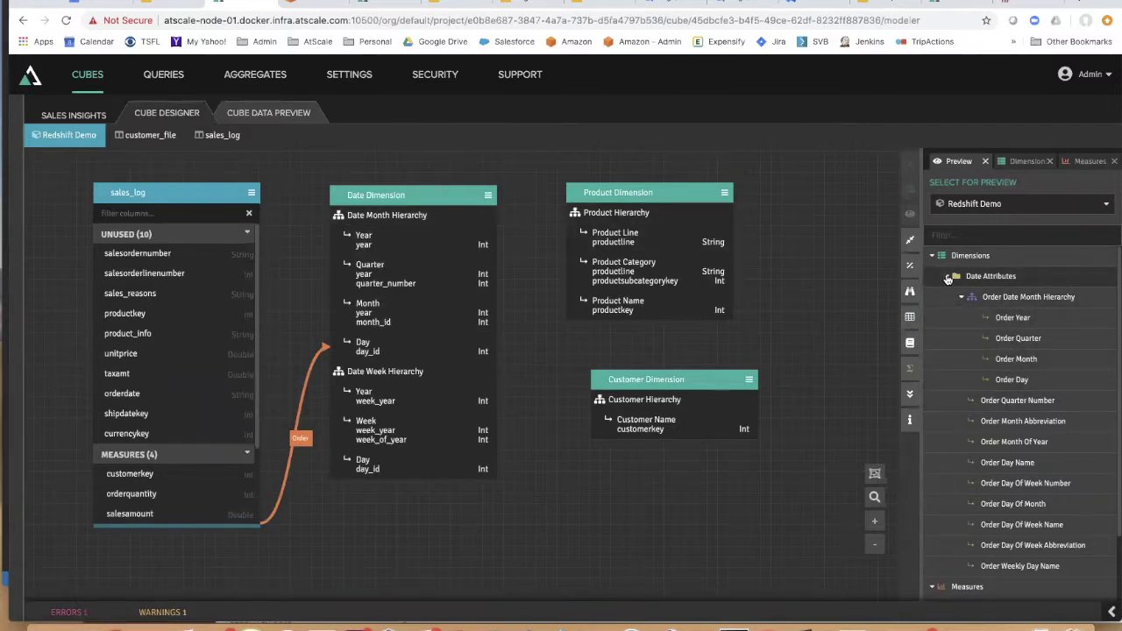
click(948, 279)
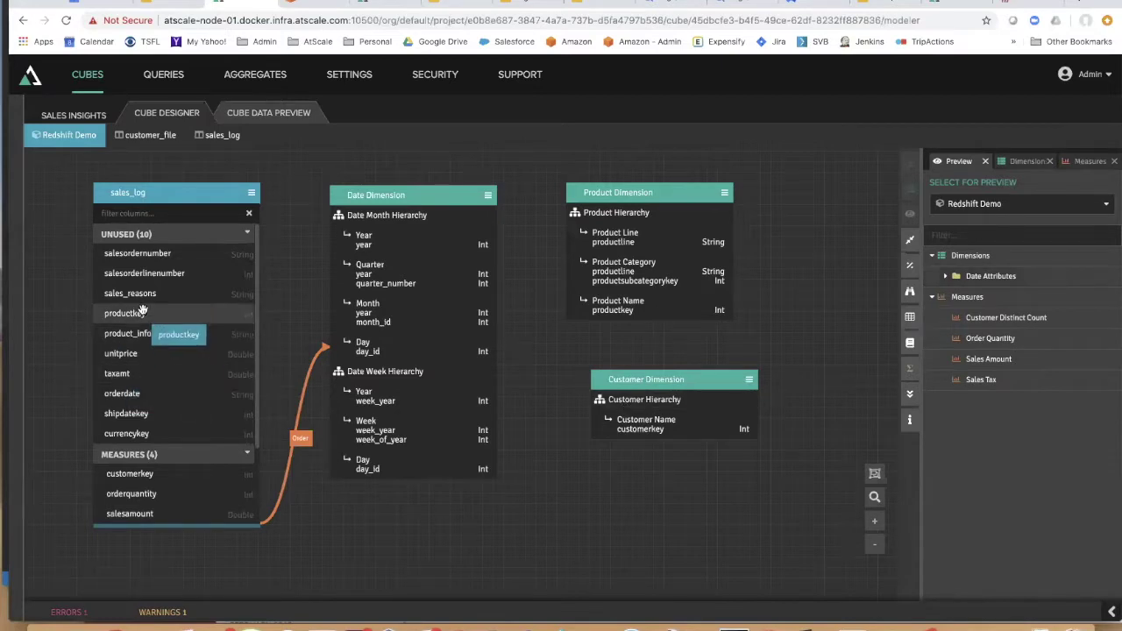
Relate shipdatekey to the Date Dimension's Day level with prefix Ship.
drag(139, 413, 377, 355)
text(S)
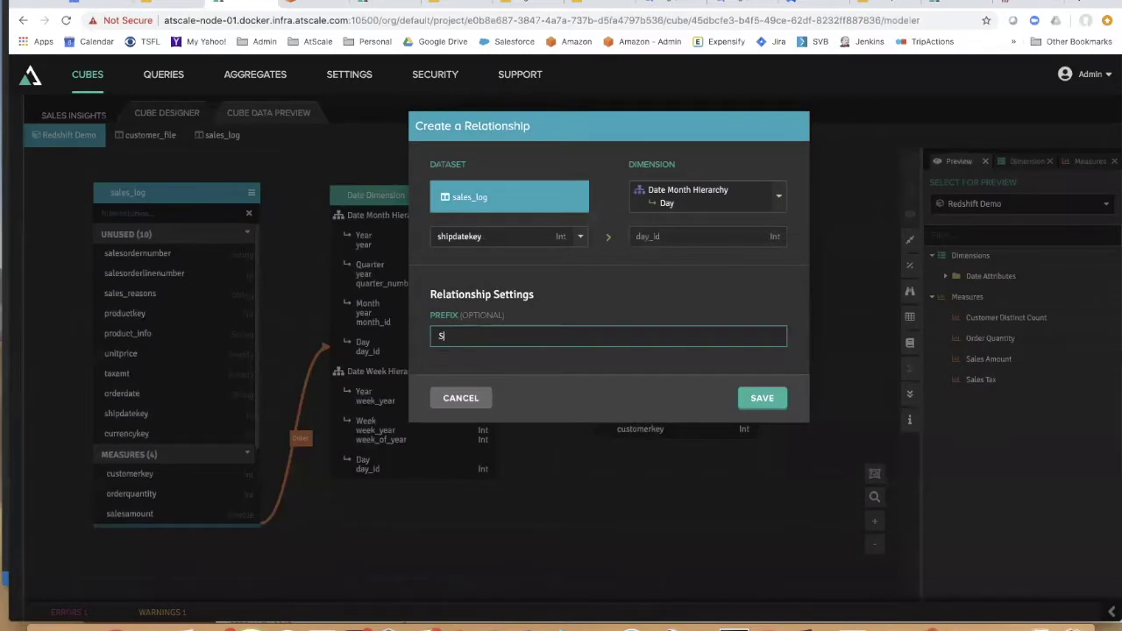
text(hip)
key(Return)
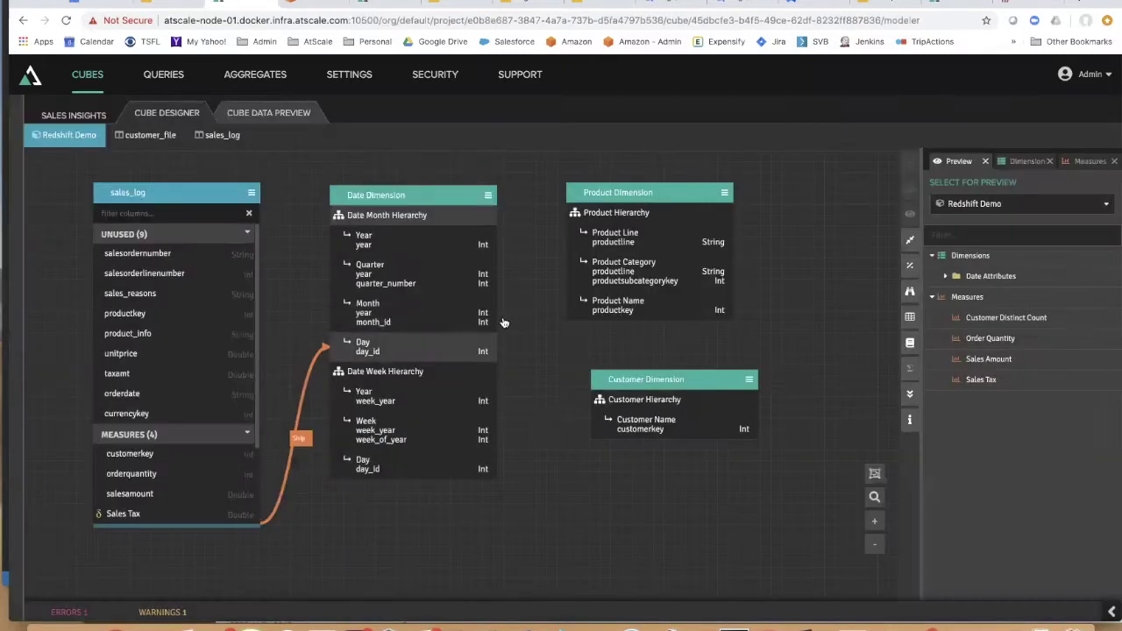
Relate productkey to Product Name and customerkey to Customer Name.
drag(131, 313, 614, 311)
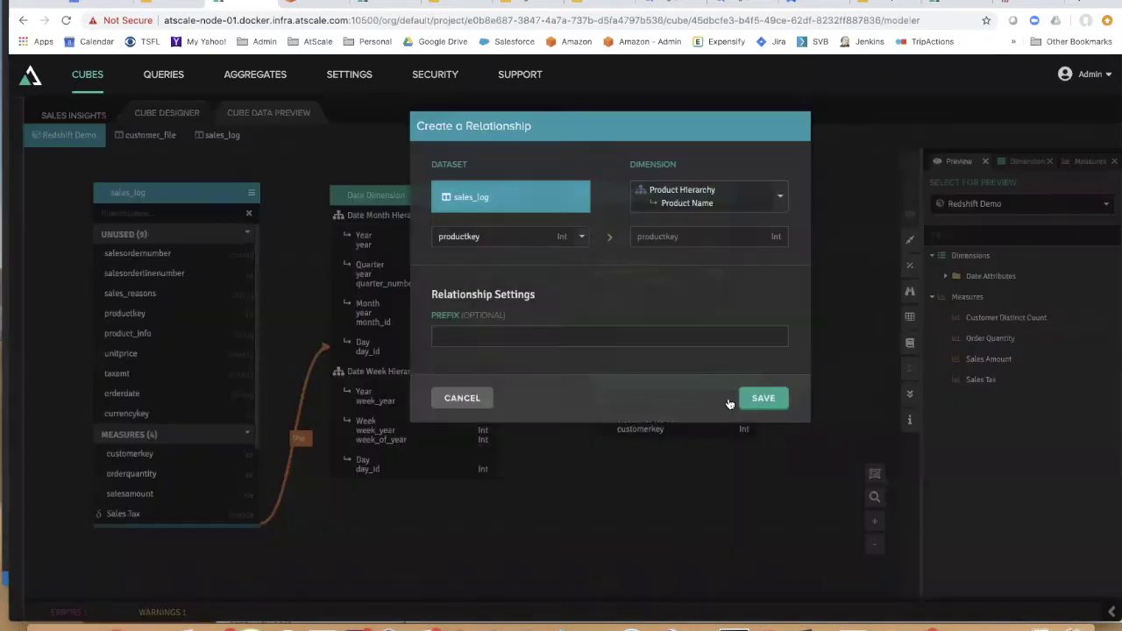
click(759, 401)
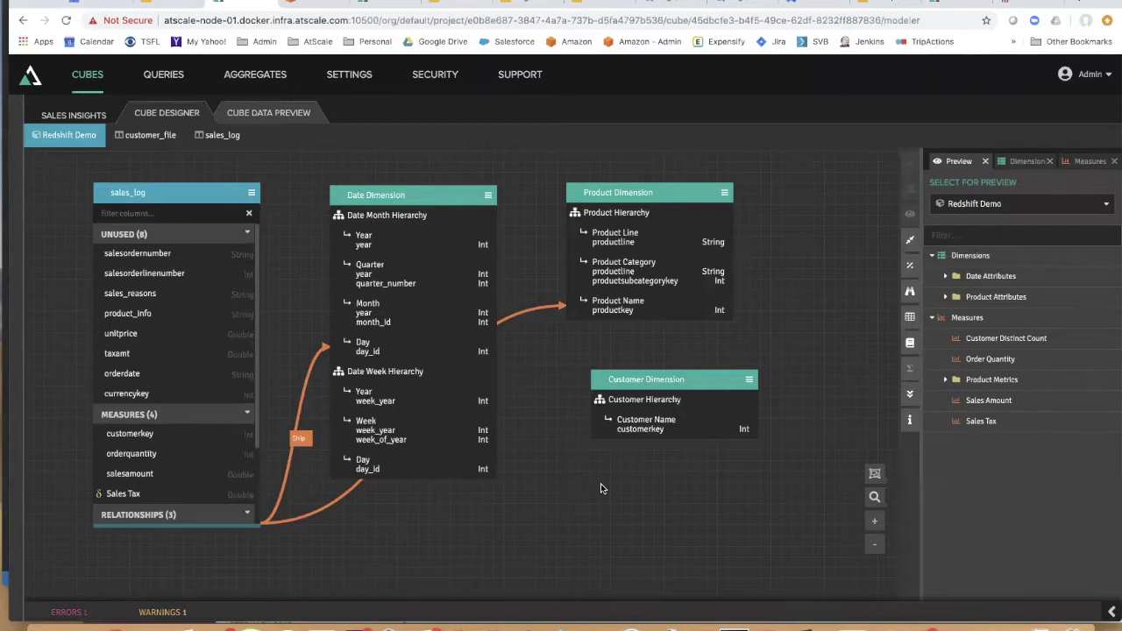
drag(179, 394, 163, 423)
drag(132, 433, 689, 436)
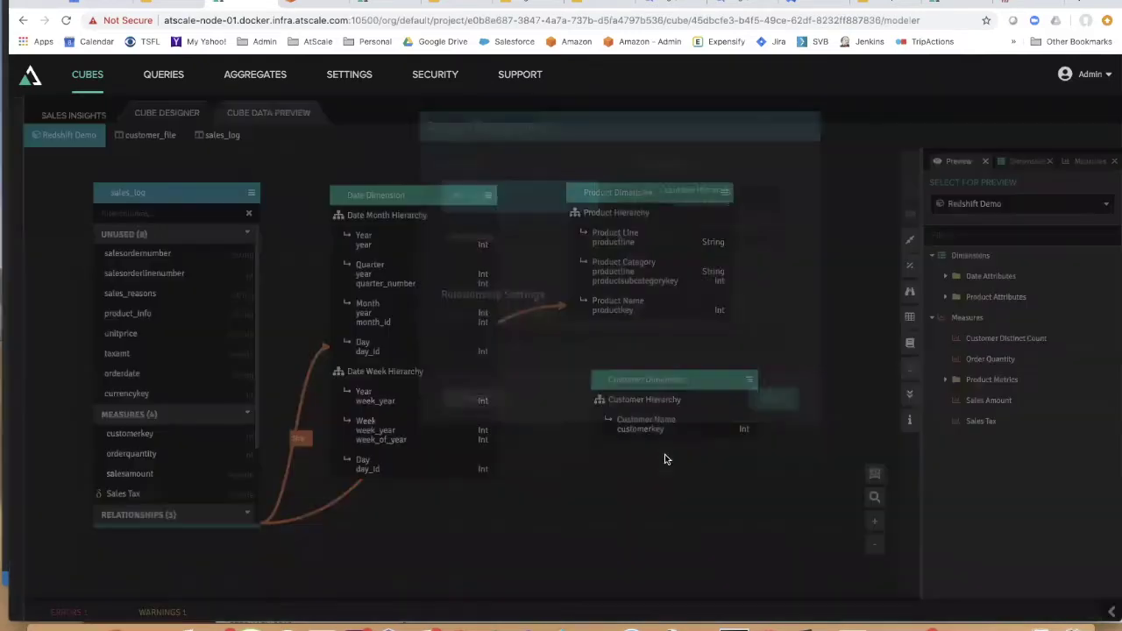
click(759, 400)
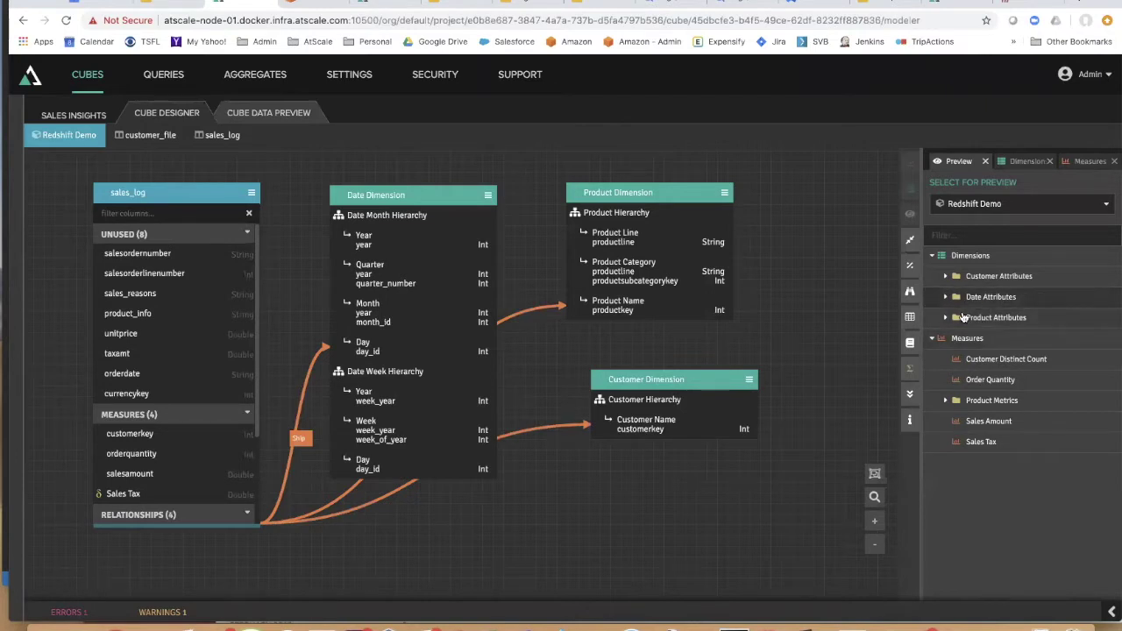
click(946, 276)
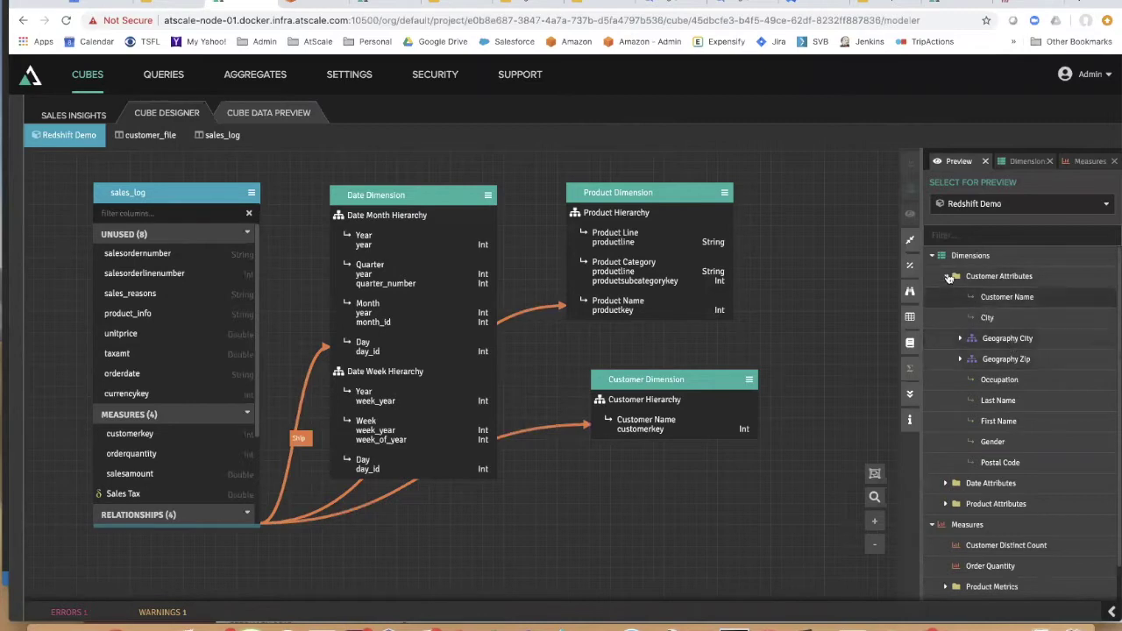
click(946, 276)
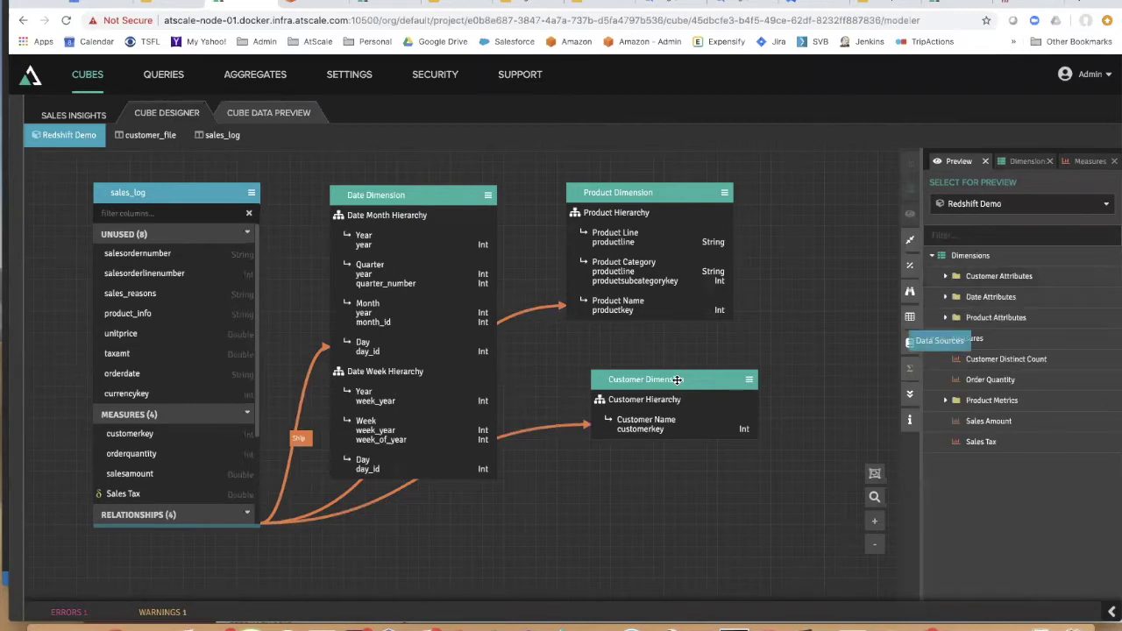
double_click(677, 379)
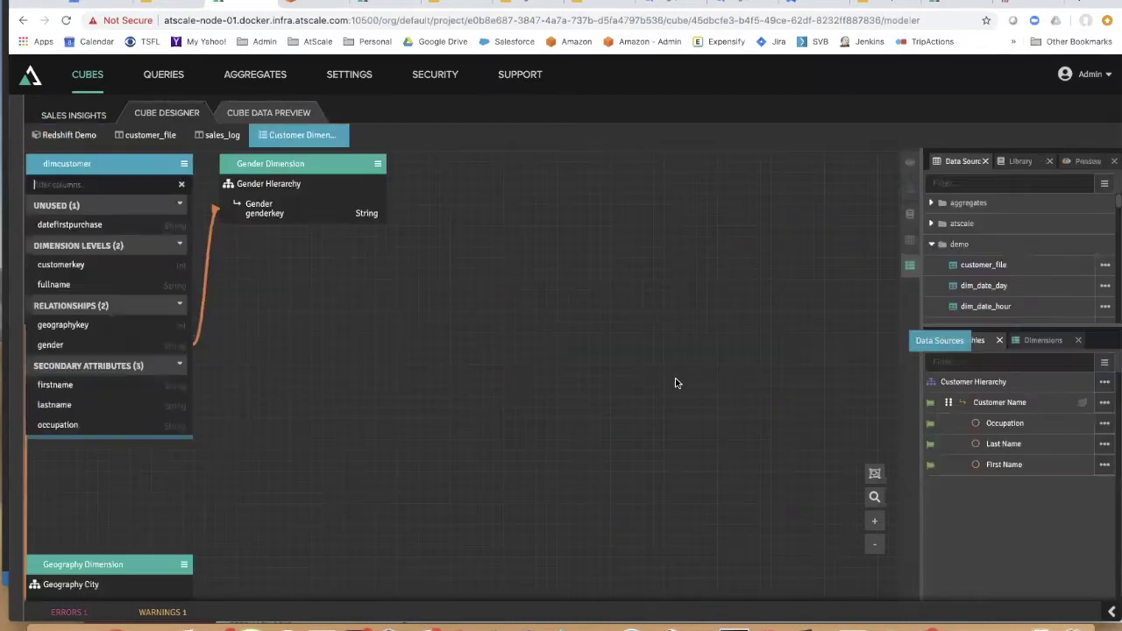
click(874, 473)
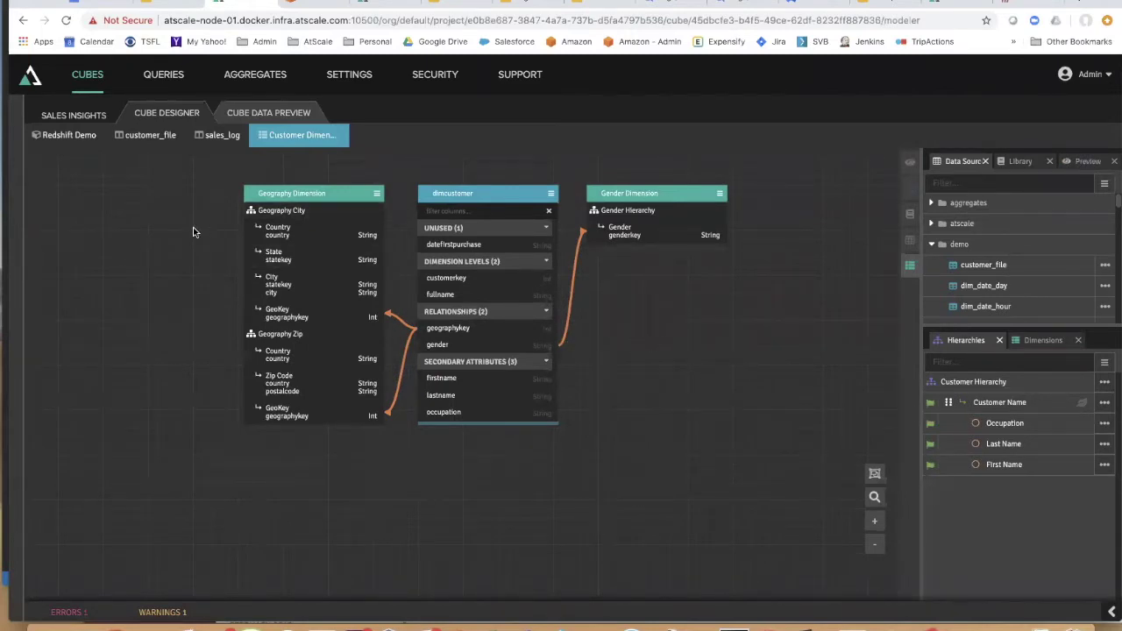
click(79, 140)
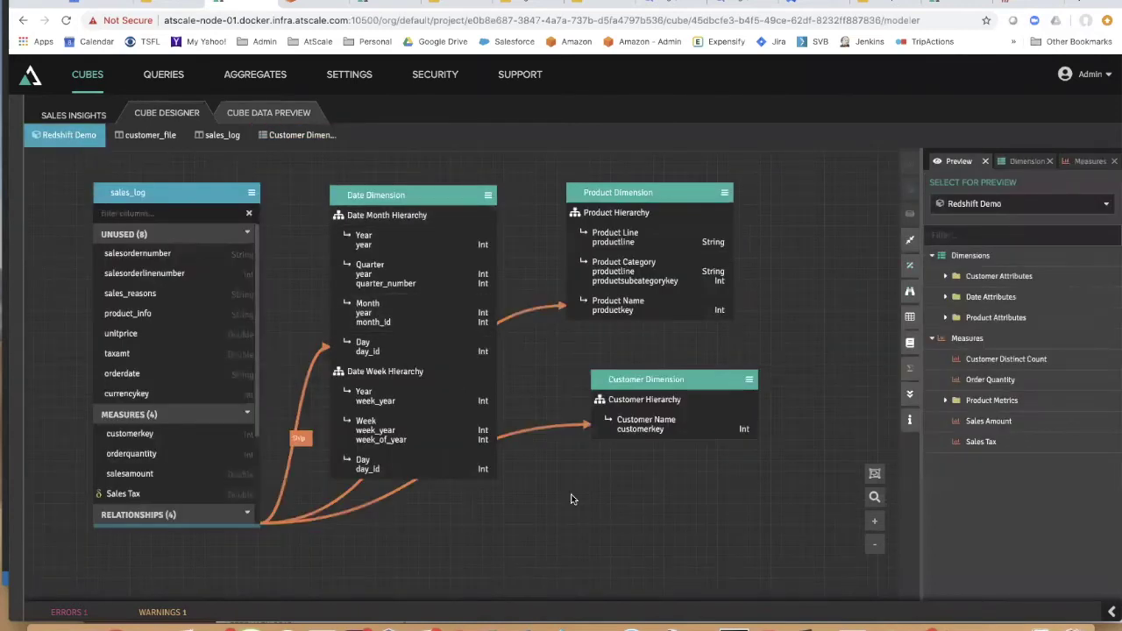